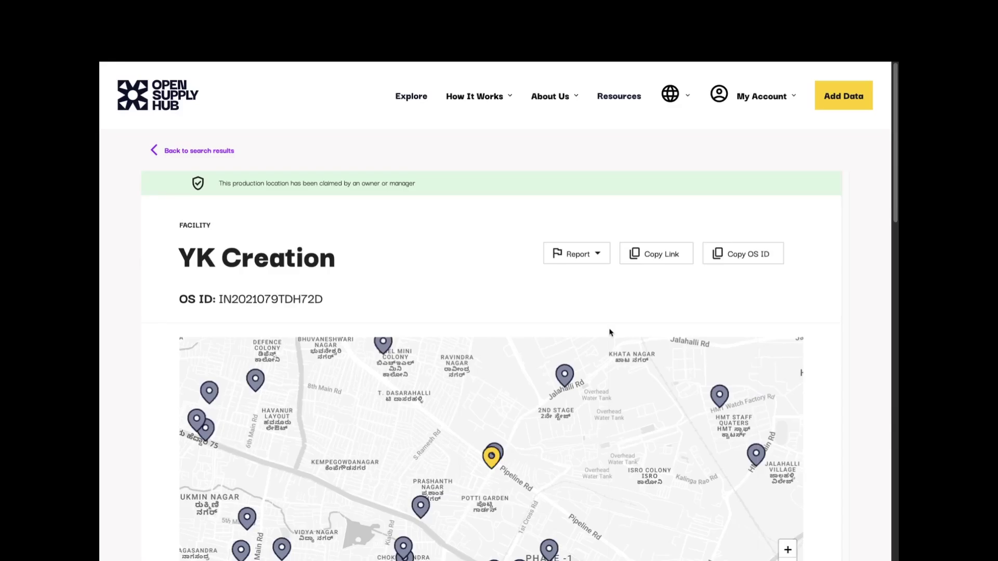
scroll(610, 334, "down", 2)
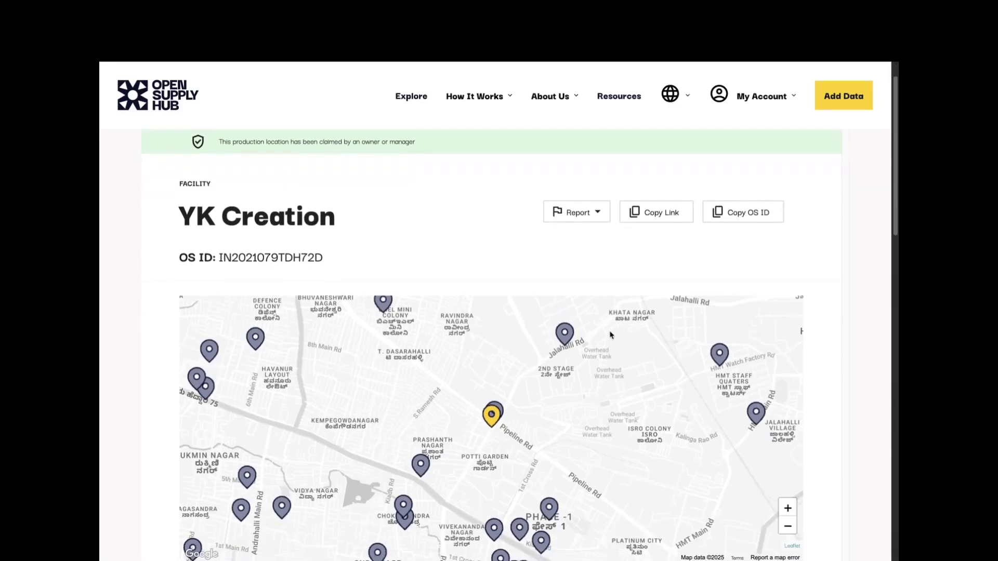
scroll(610, 335, "down", 2)
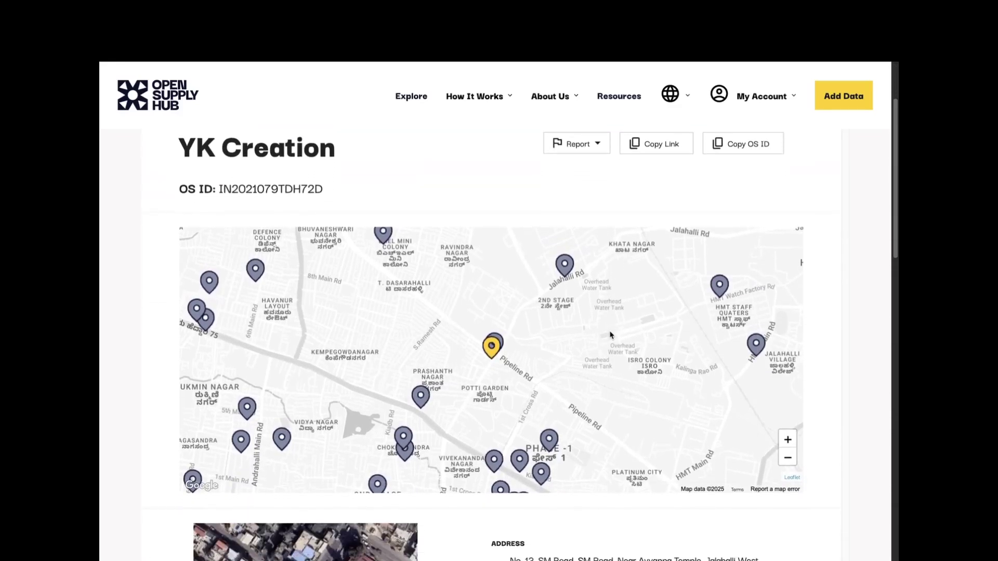
scroll(610, 334, "down", 2)
scroll(610, 335, "down", 2)
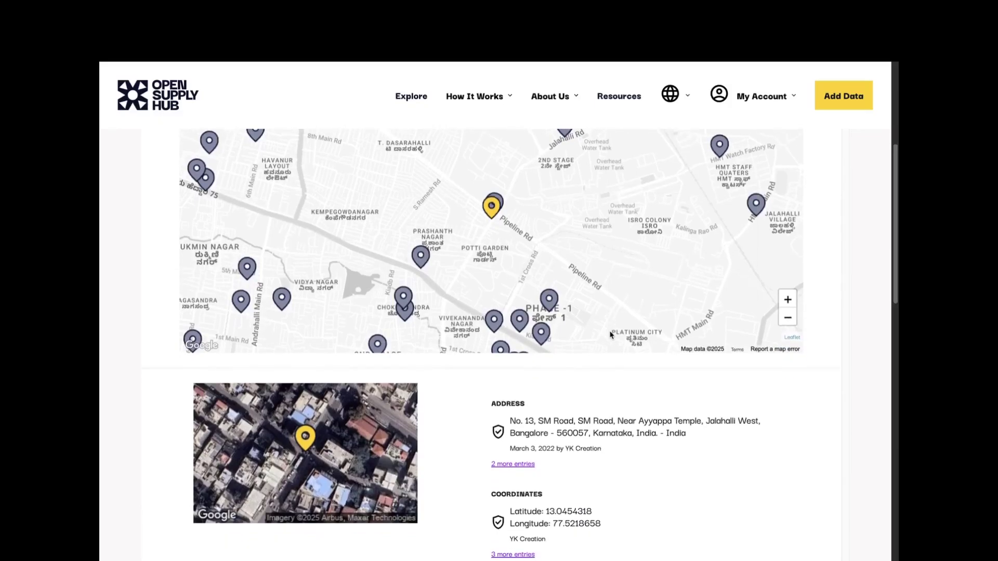
scroll(610, 334, "down", 3)
scroll(610, 335, "down", 1)
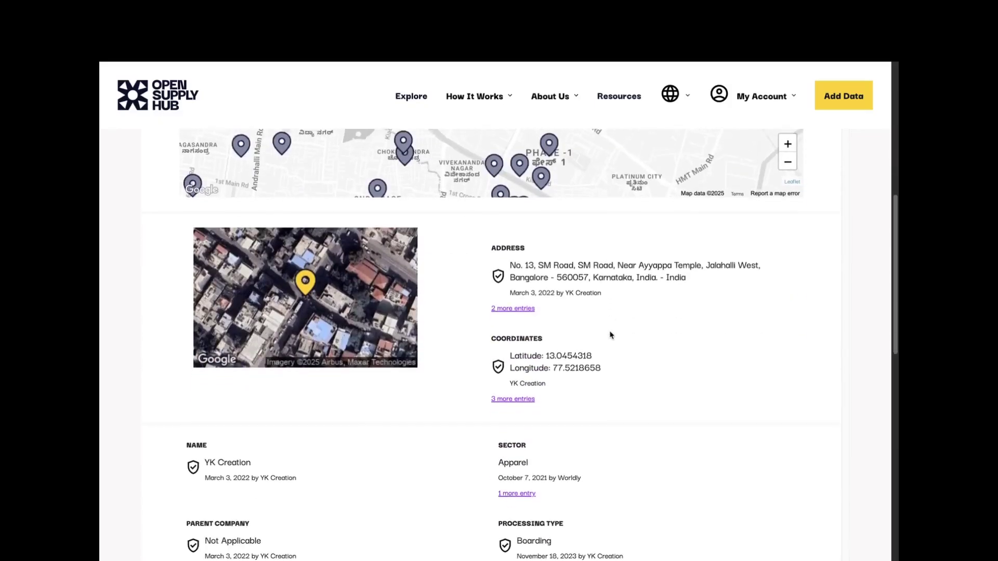
scroll(610, 335, "down", 1)
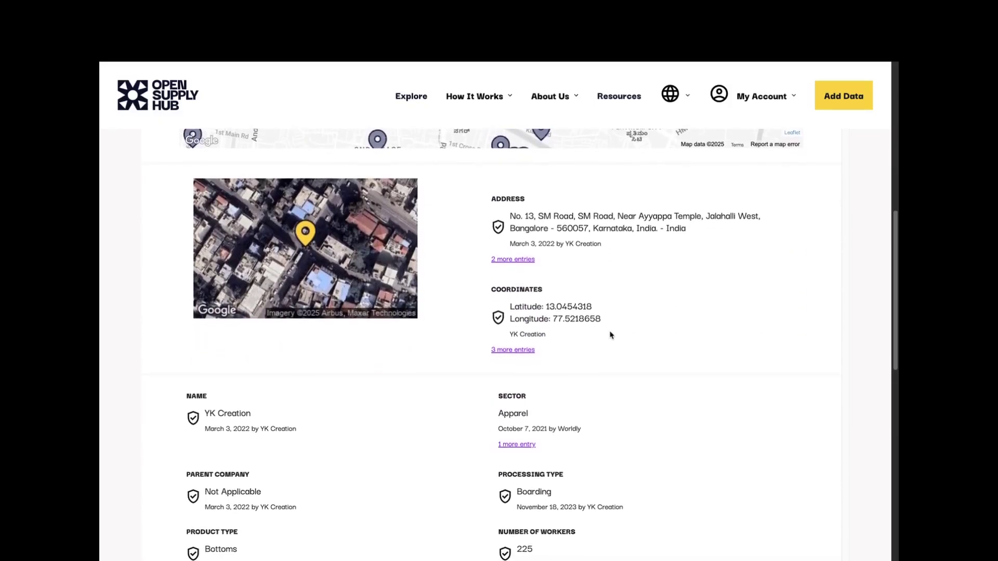
scroll(610, 334, "down", 1)
scroll(610, 334, "down", 1)
scroll(610, 334, "down", 1)
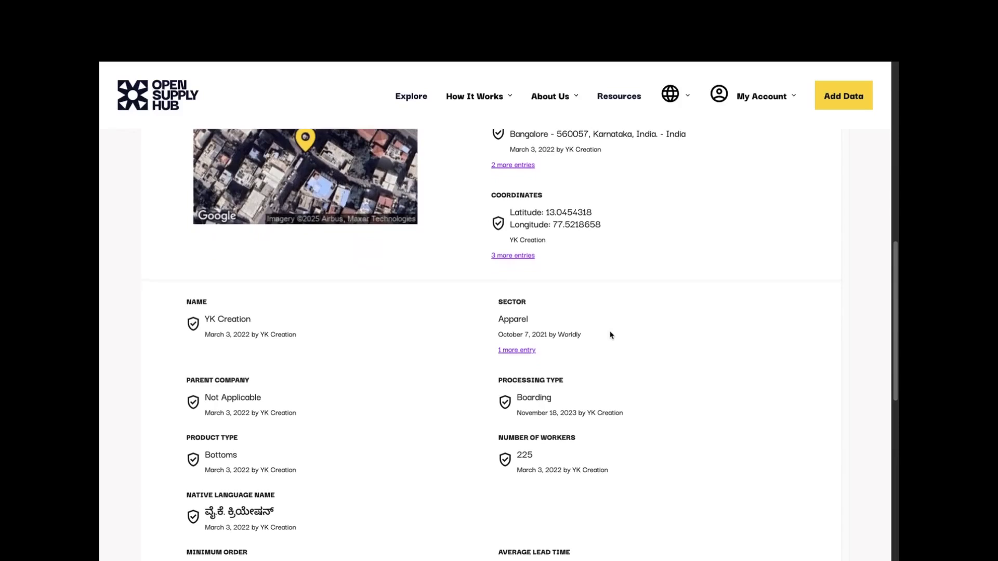
scroll(611, 335, "down", 1)
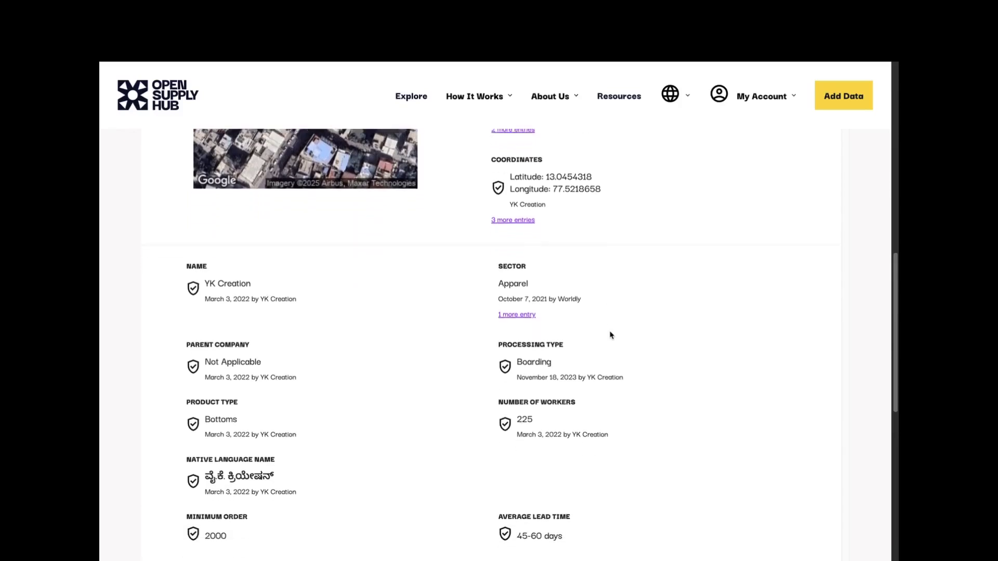
scroll(610, 334, "down", 1)
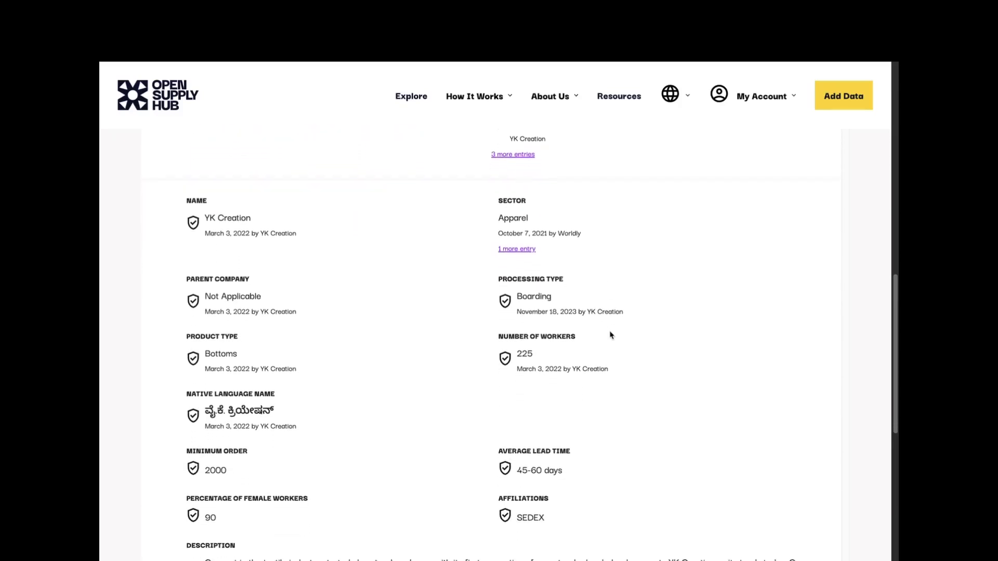
scroll(610, 335, "down", 1)
scroll(610, 334, "down", 1)
scroll(610, 335, "down", 1)
scroll(611, 335, "down", 1)
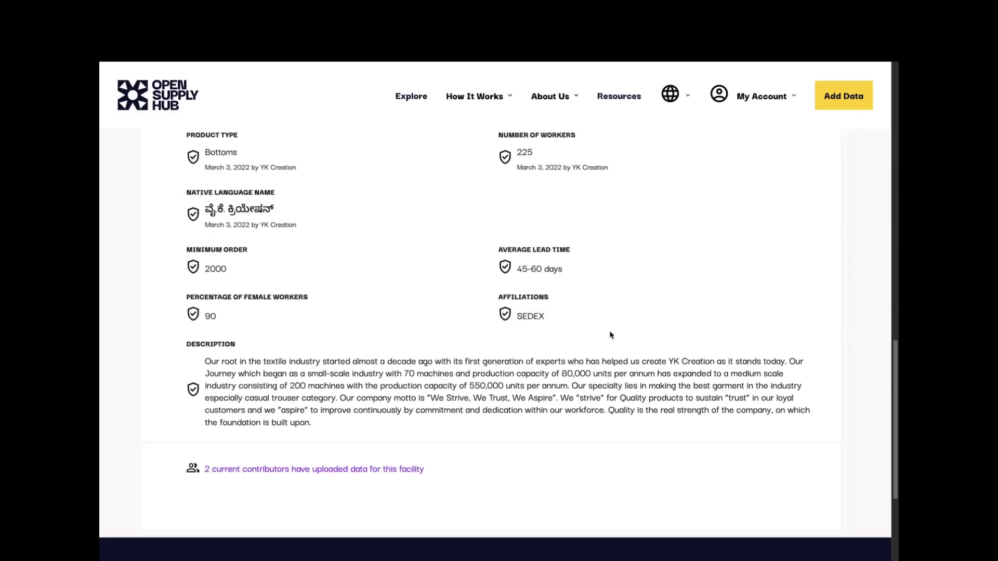
scroll(610, 335, "down", 1)
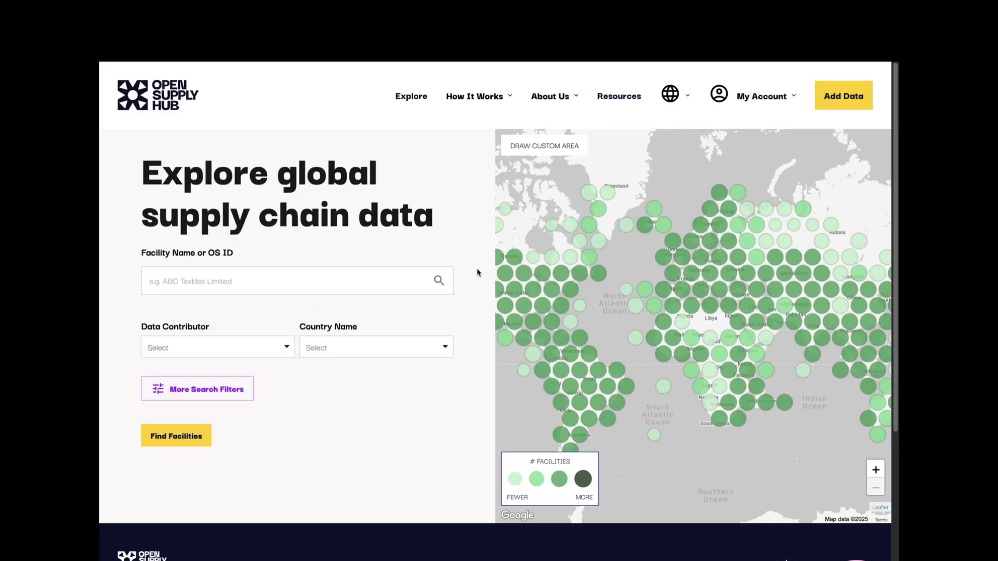
Step: Choose Add Data, then Add a Single Location to reach the empty Production Location Search form
left_click(845, 104)
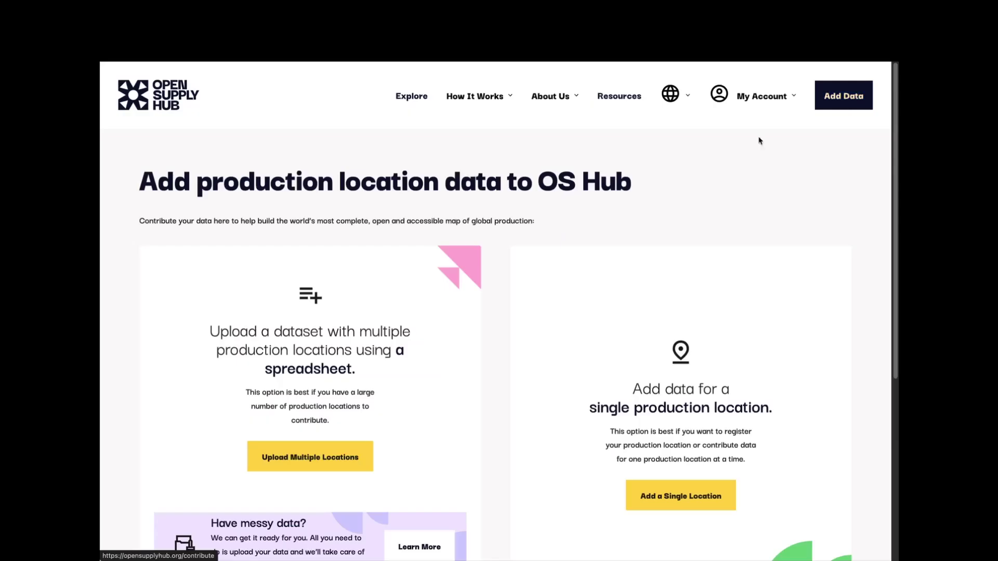
scroll(646, 369, "down", 1)
scroll(646, 369, "down", 1)
left_click(665, 444)
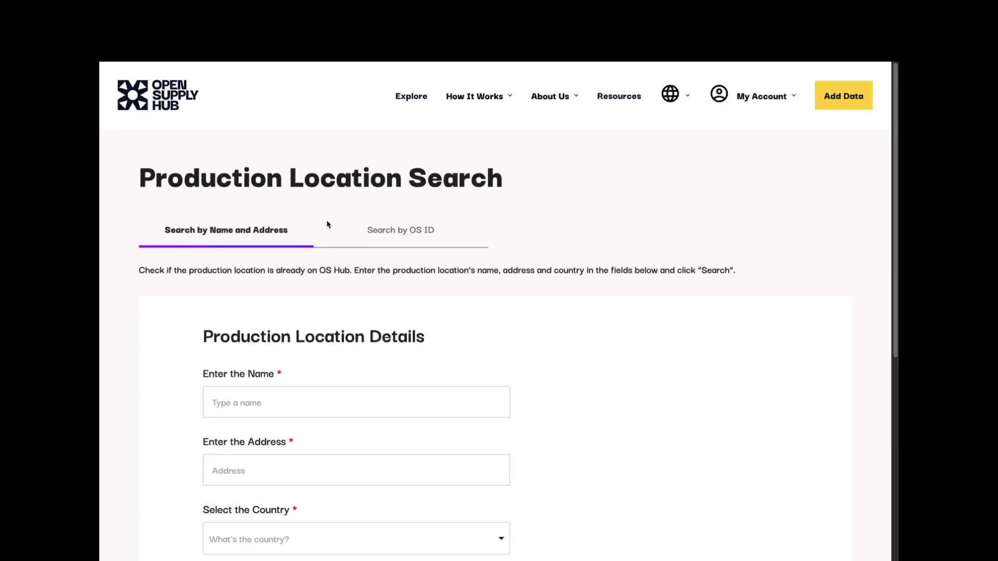
Step: Search for Calik Denim Tekstil San.Ve Tic.A.S. in Yesilyurt, Malatya, Türkiye, returning 100 matches
left_click(405, 236)
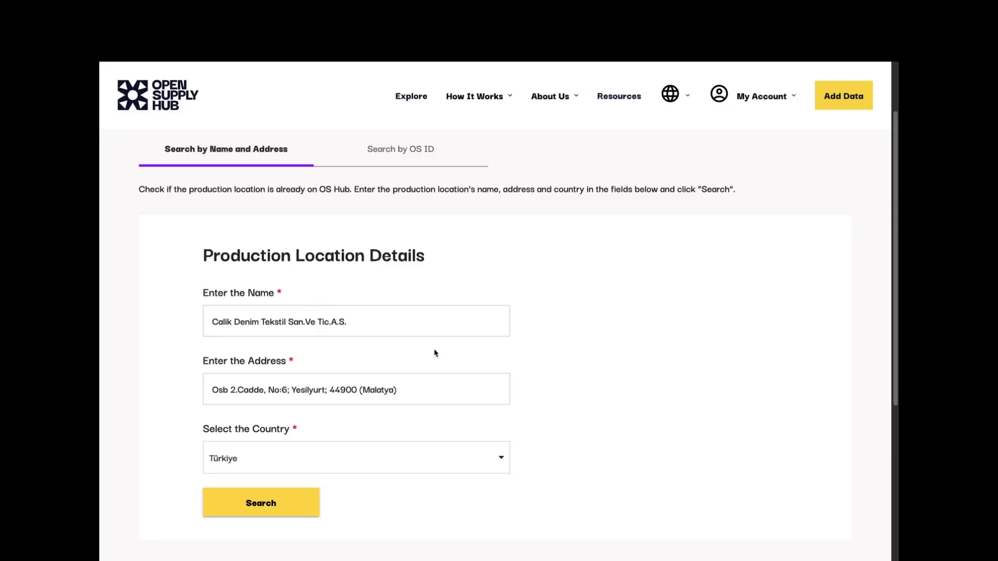
left_click(281, 504)
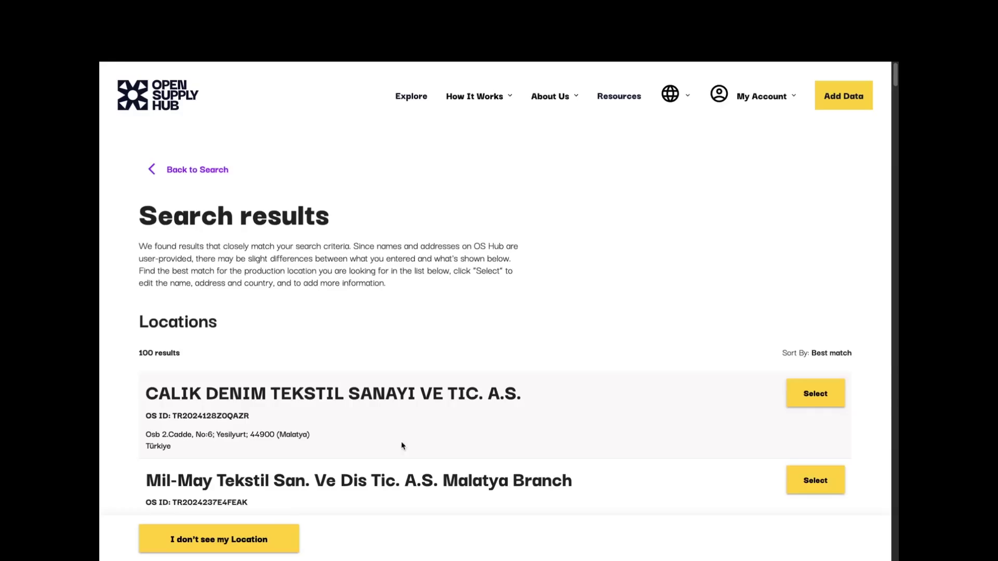
scroll(453, 422, "down", 2)
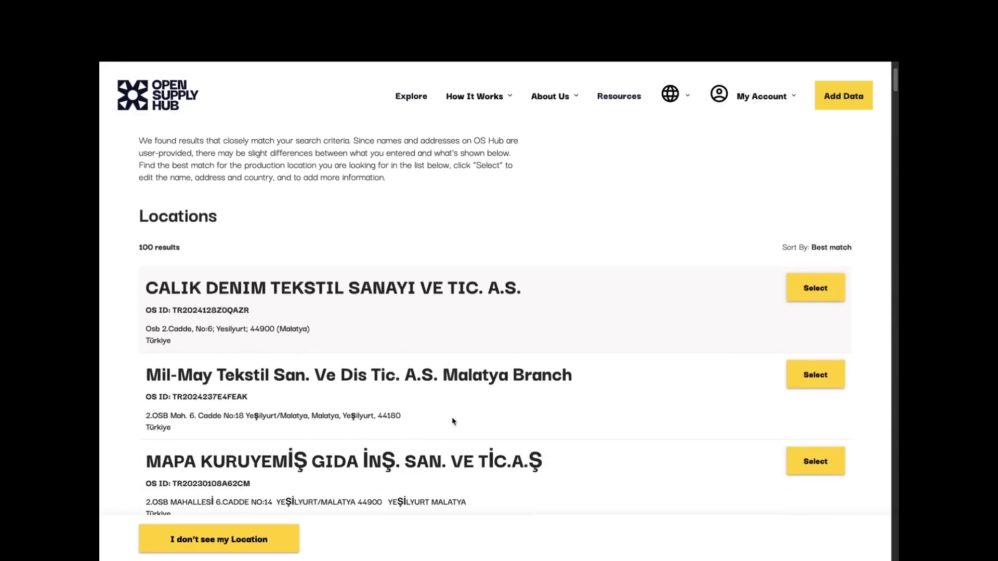
scroll(452, 422, "down", 1)
scroll(452, 421, "down", 2)
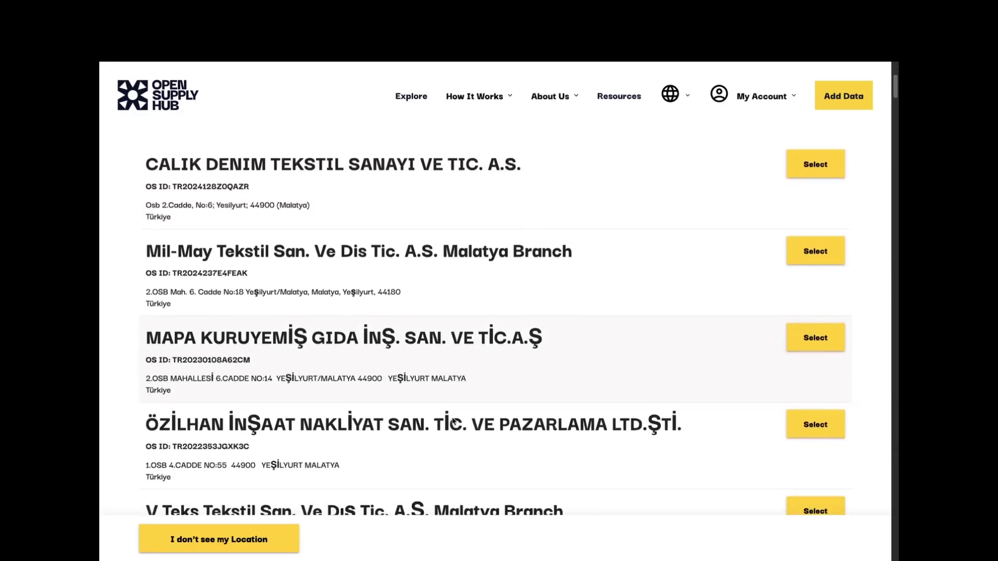
scroll(454, 419, "up", 1)
scroll(463, 405, "up", 2)
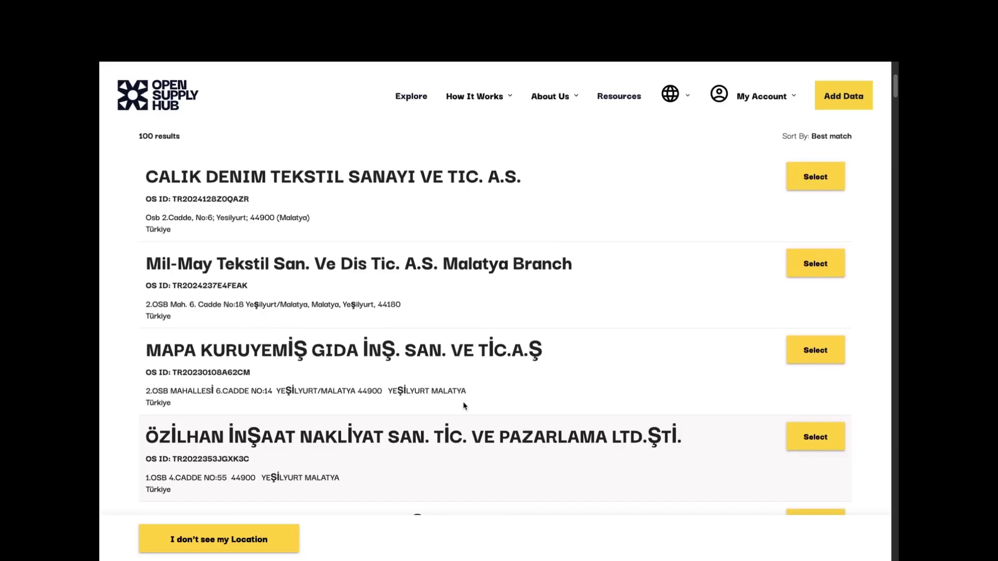
scroll(463, 406, "up", 2)
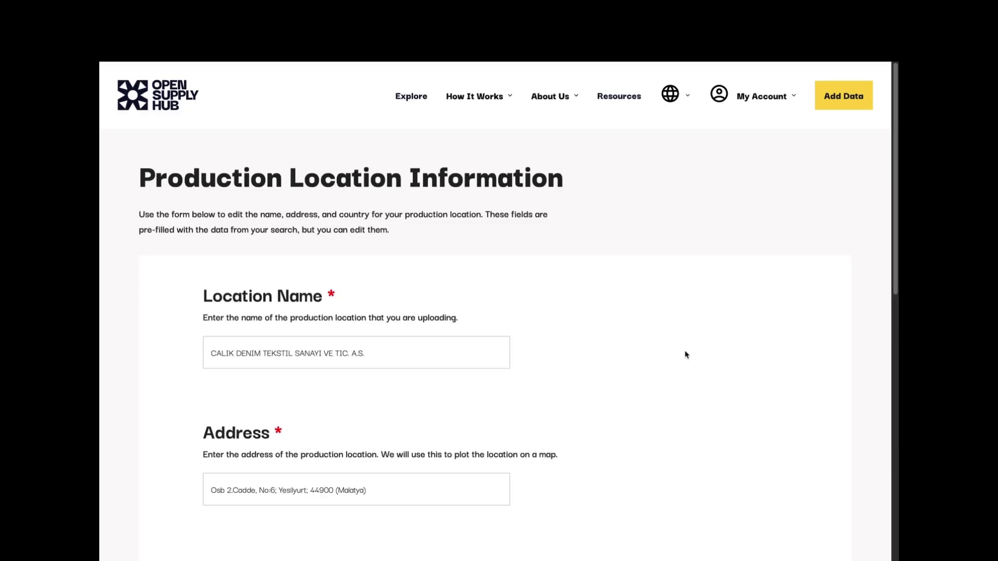
scroll(685, 355, "down", 1)
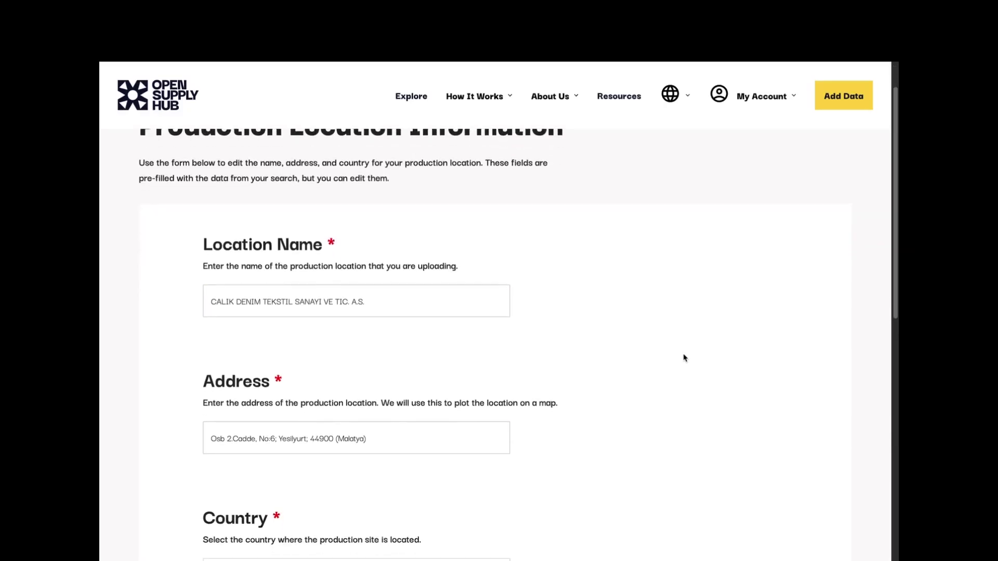
scroll(684, 358, "down", 2)
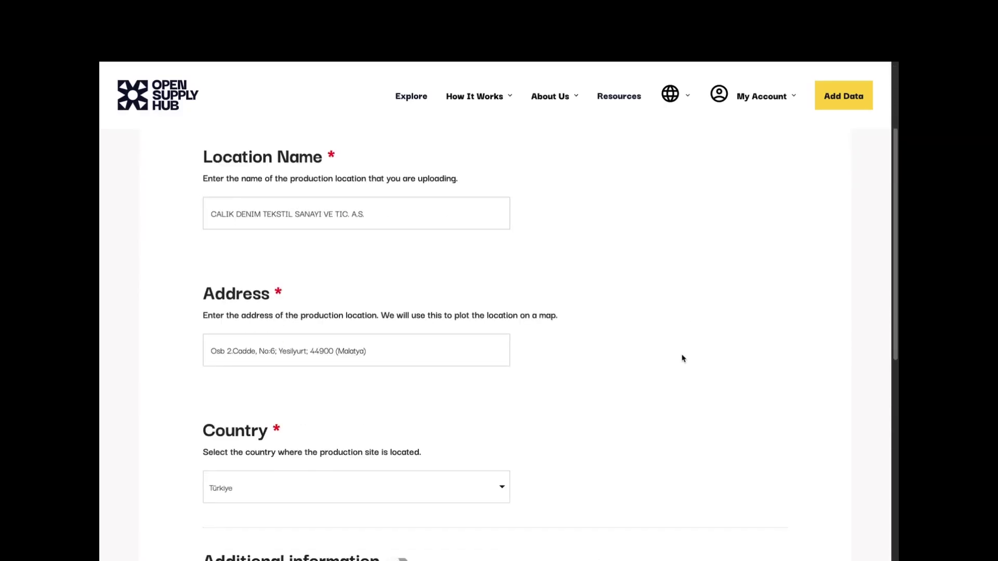
scroll(682, 359, "down", 1)
scroll(682, 359, "down", 2)
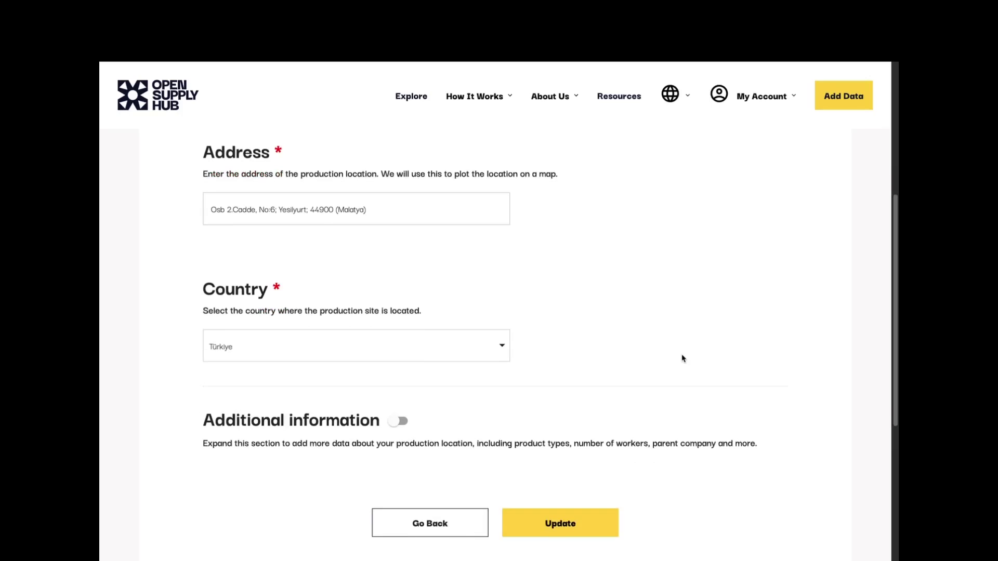
scroll(681, 356, "down", 4)
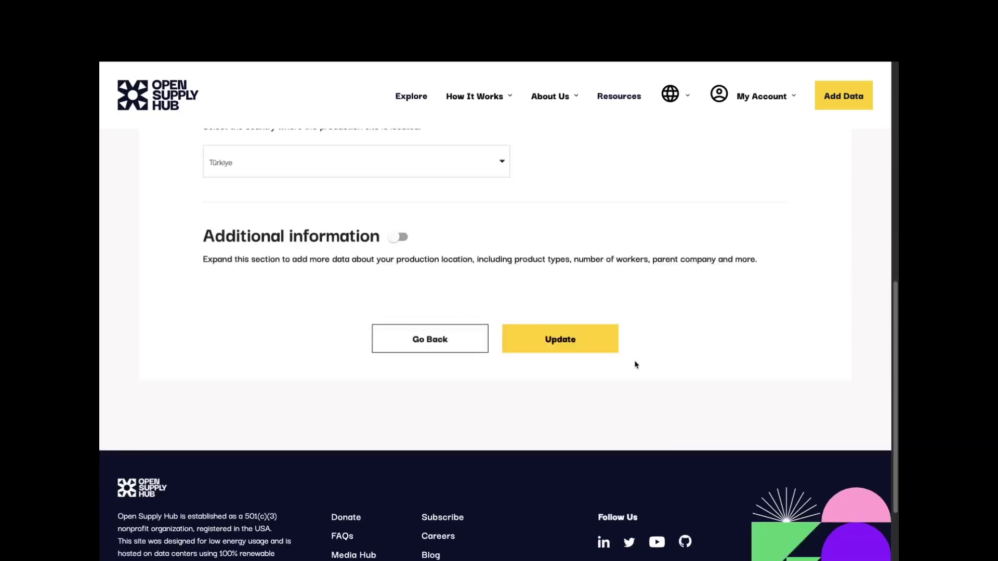
Step: Show the Additional information fields and submit the Calik Denim update with them left blank
left_click(397, 237)
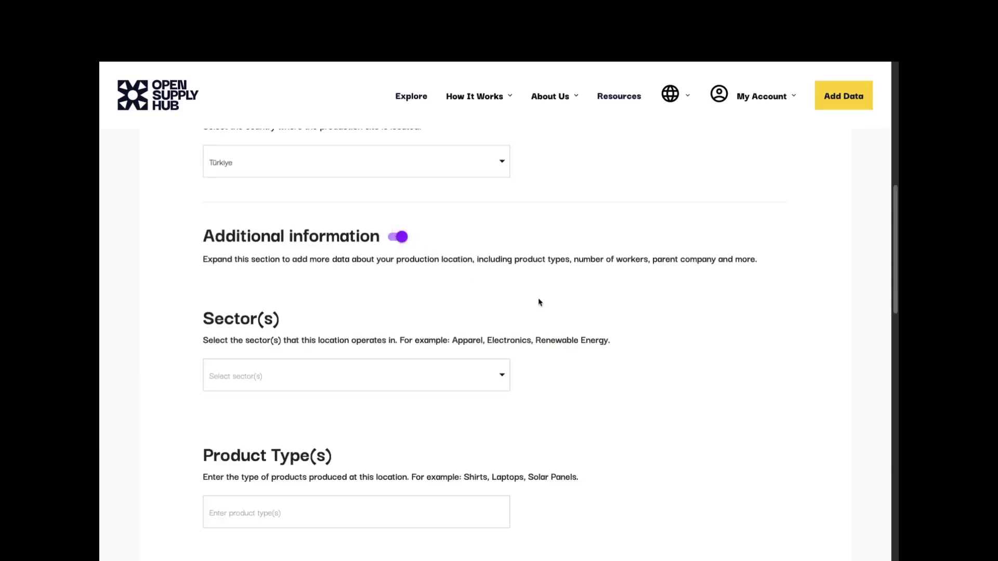
scroll(522, 311, "down", 2)
scroll(527, 311, "down", 2)
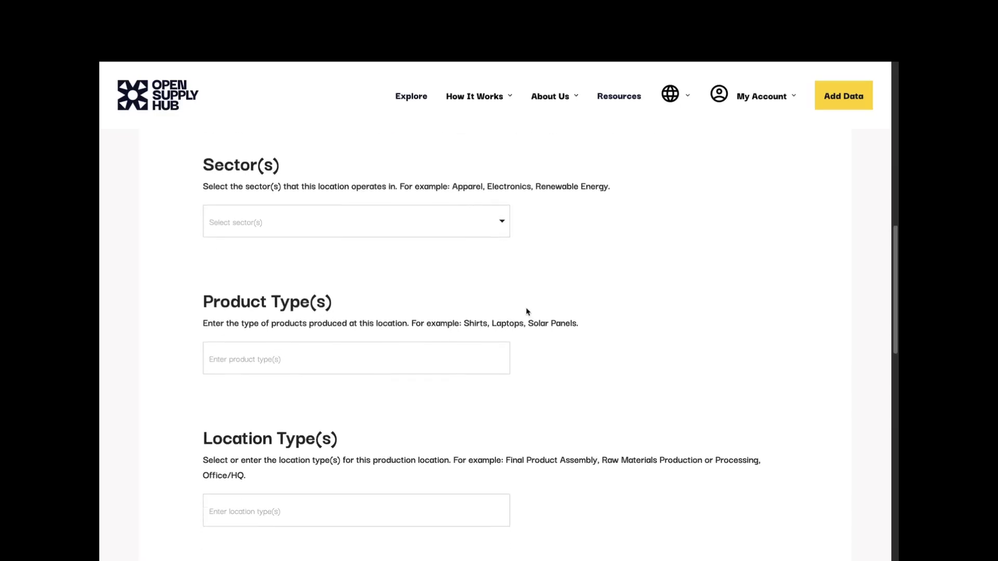
scroll(526, 313, "down", 2)
scroll(527, 312, "down", 2)
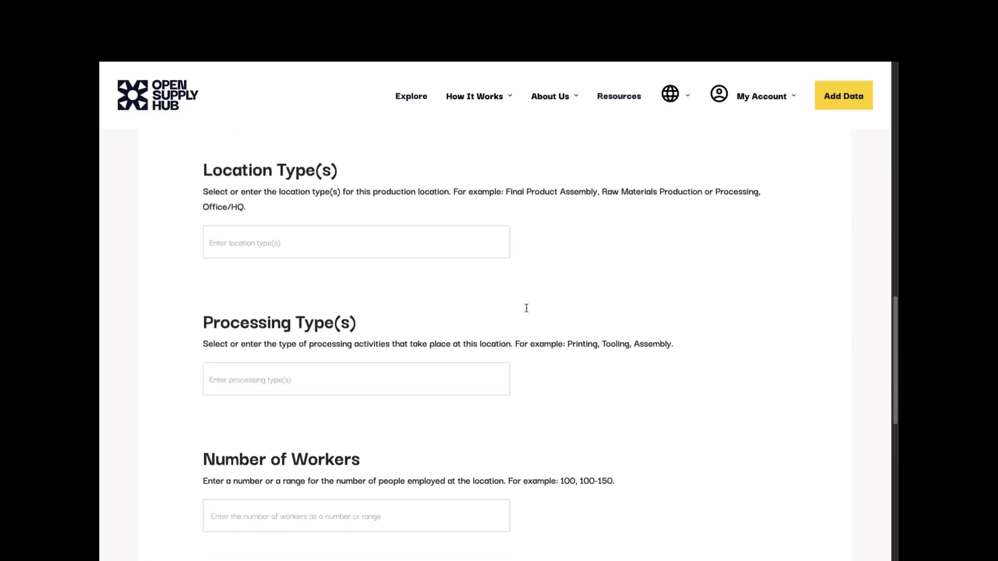
scroll(527, 312, "down", 2)
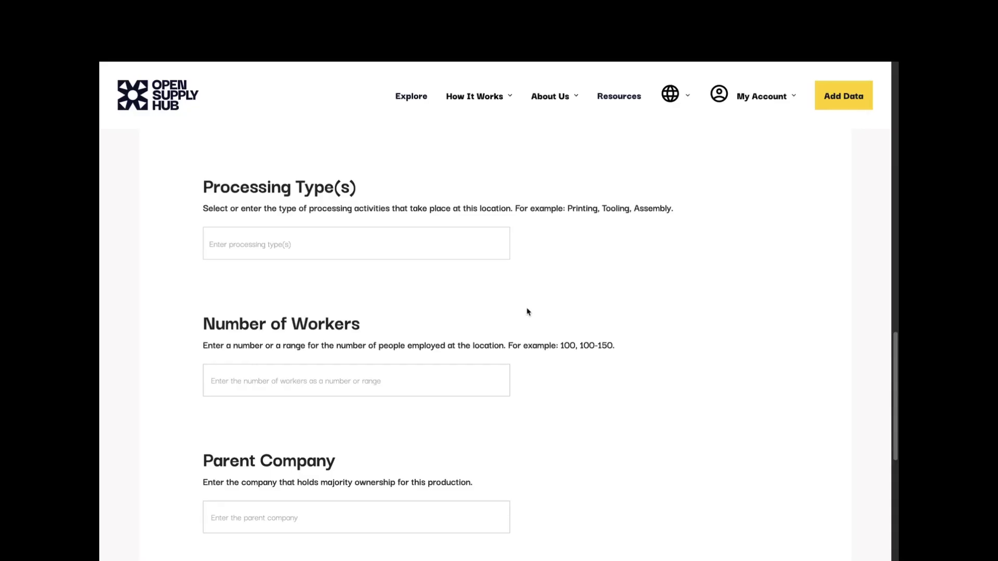
scroll(526, 312, "down", 2)
scroll(526, 312, "down", 1)
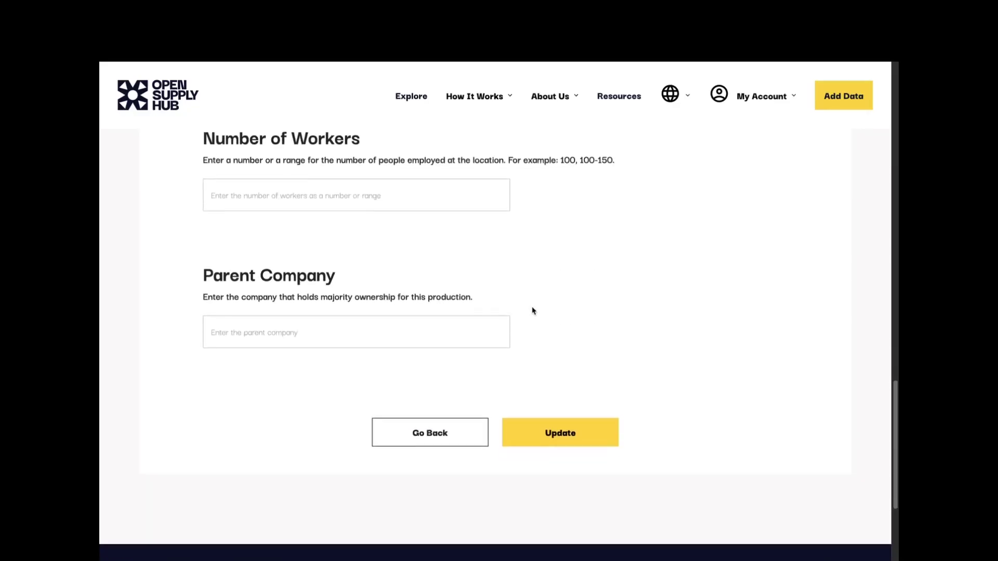
left_click(535, 435)
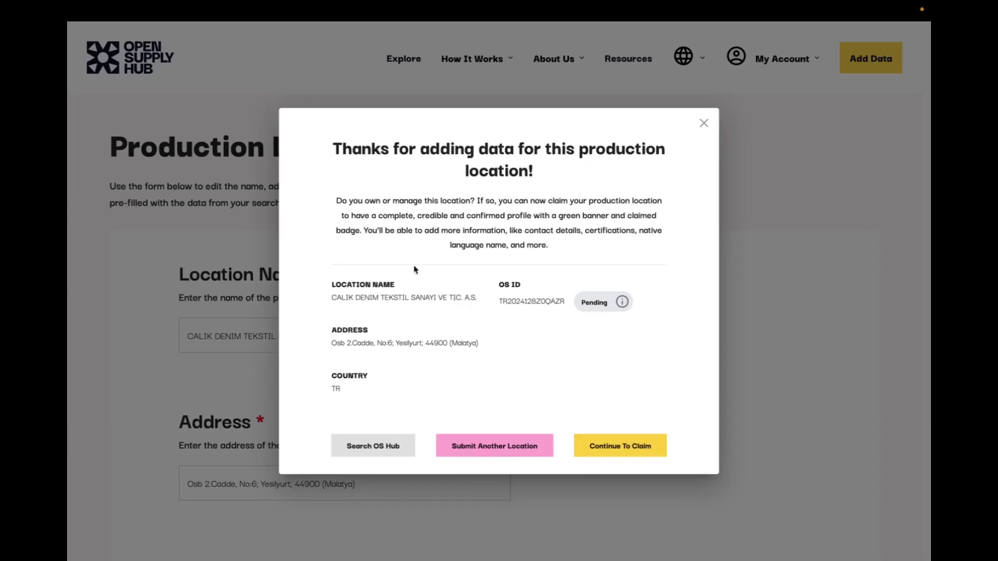
Step: Select, then deselect, the pending OS ID in the 'Thanks for adding data' confirmation
double_click(530, 300)
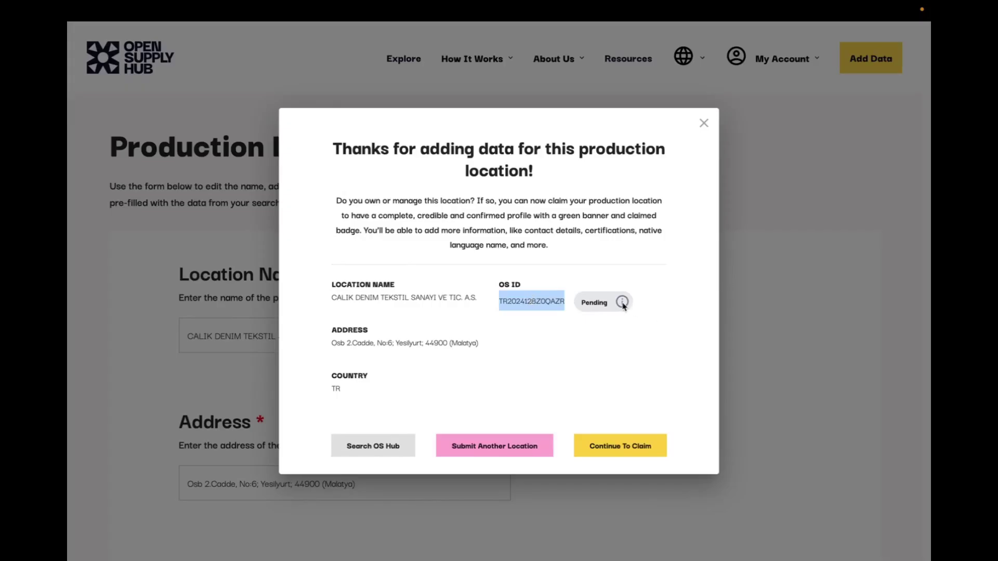
mouse_move(621, 301)
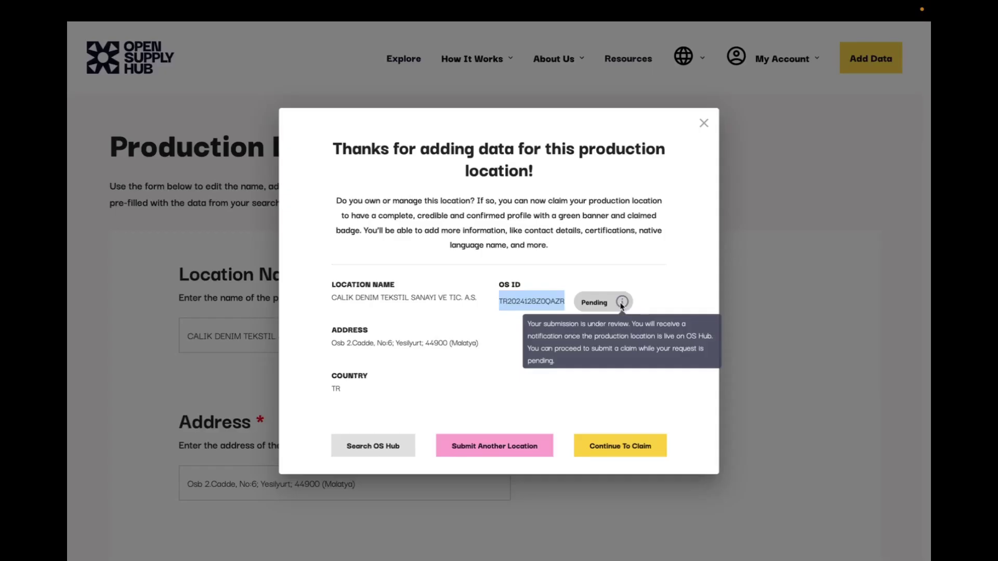
left_click(619, 401)
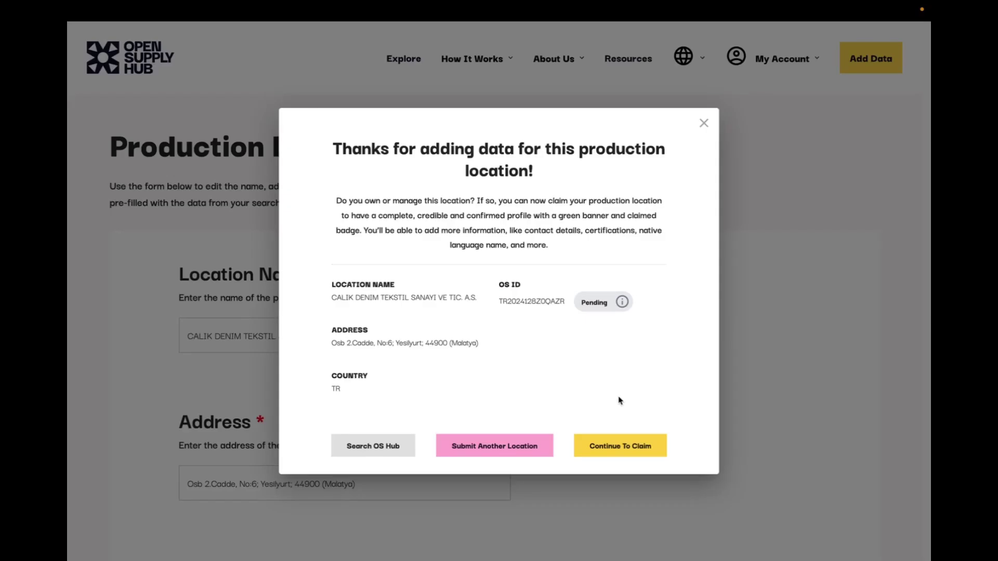
Step: Start the Calik Denim claim as 'Yes, I am an owner or senior manager' and continue
left_click(628, 447)
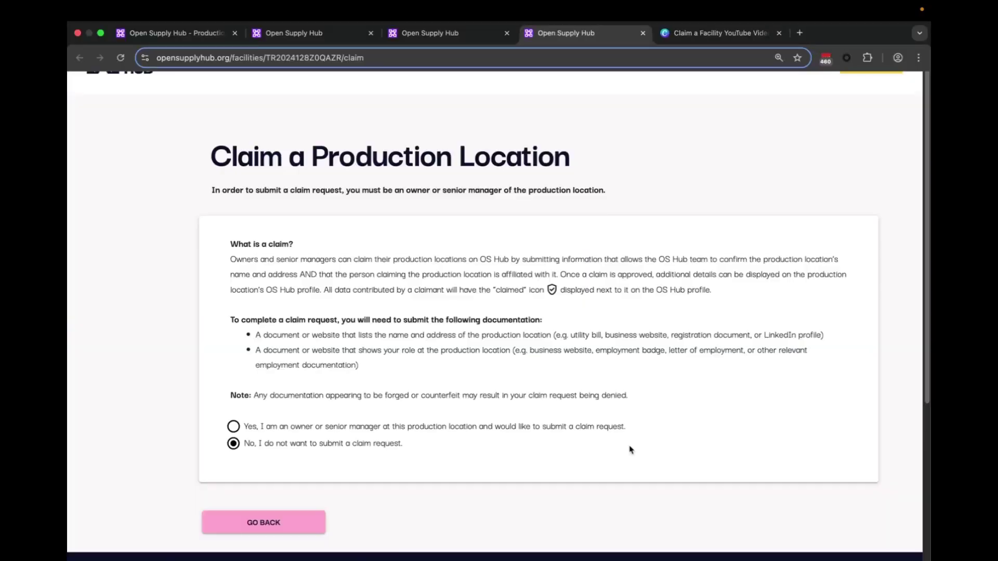
left_click(233, 426)
scroll(409, 407, "down", 1)
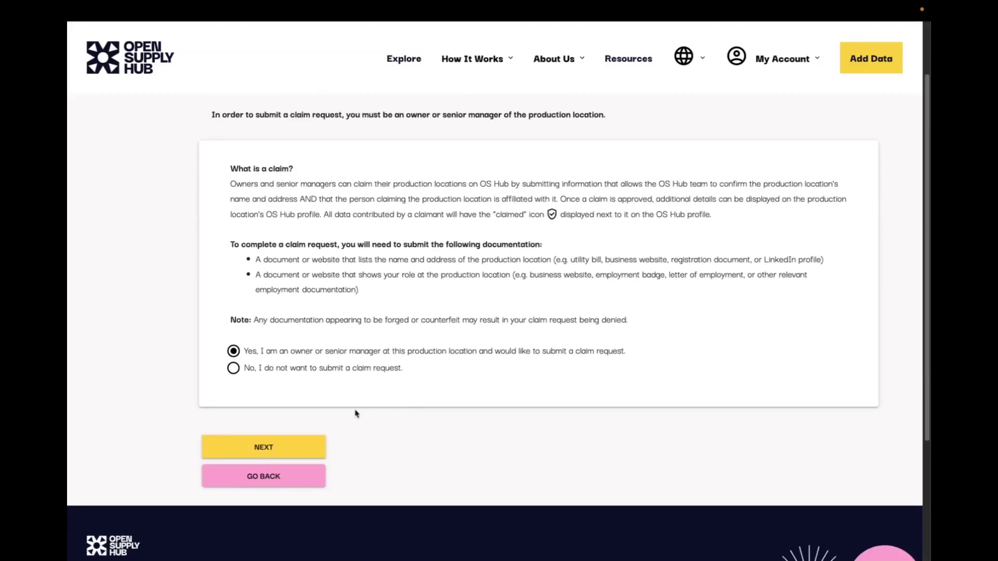
left_click(285, 447)
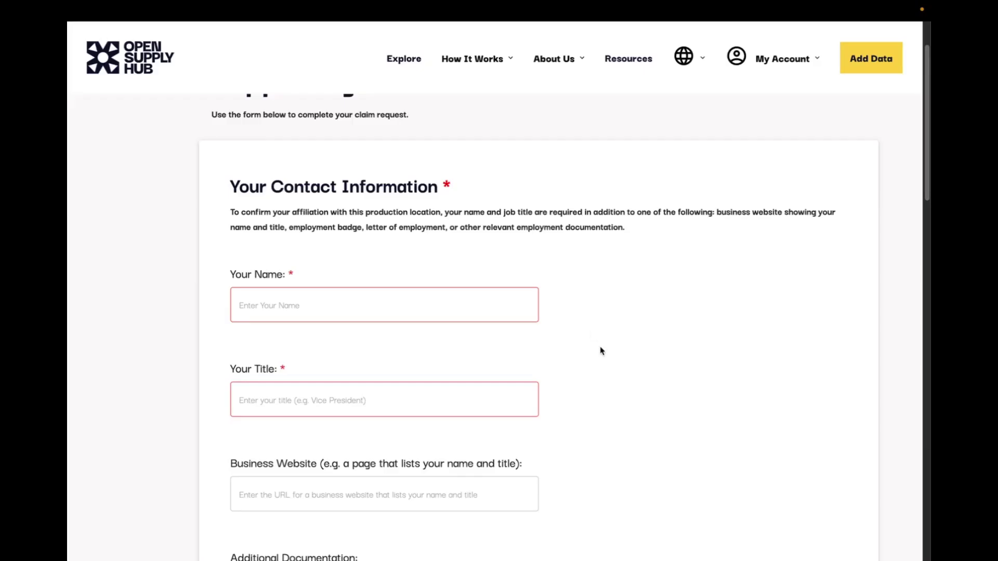
scroll(601, 352, "down", 1)
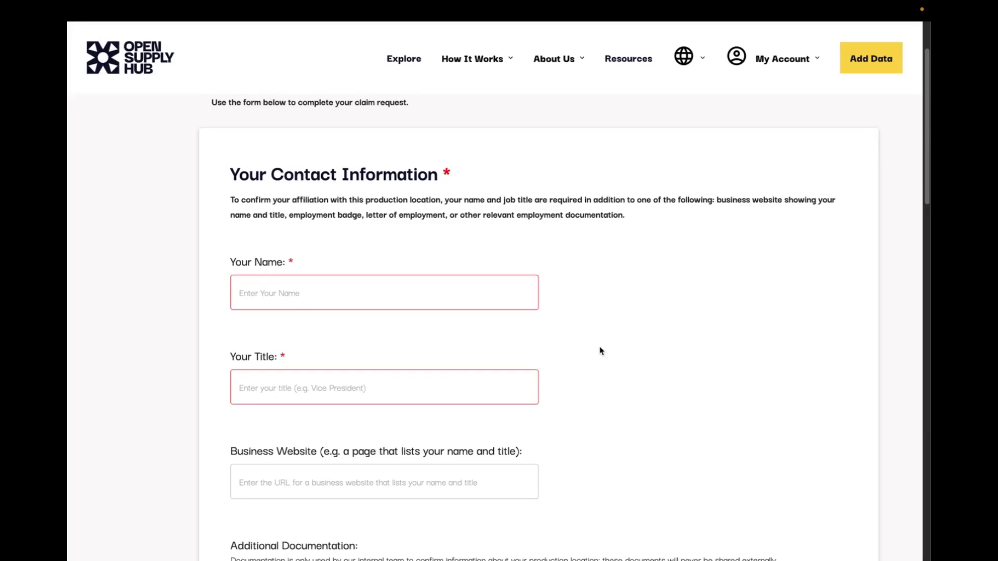
scroll(600, 351, "down", 1)
scroll(600, 350, "down", 1)
scroll(600, 350, "down", 1)
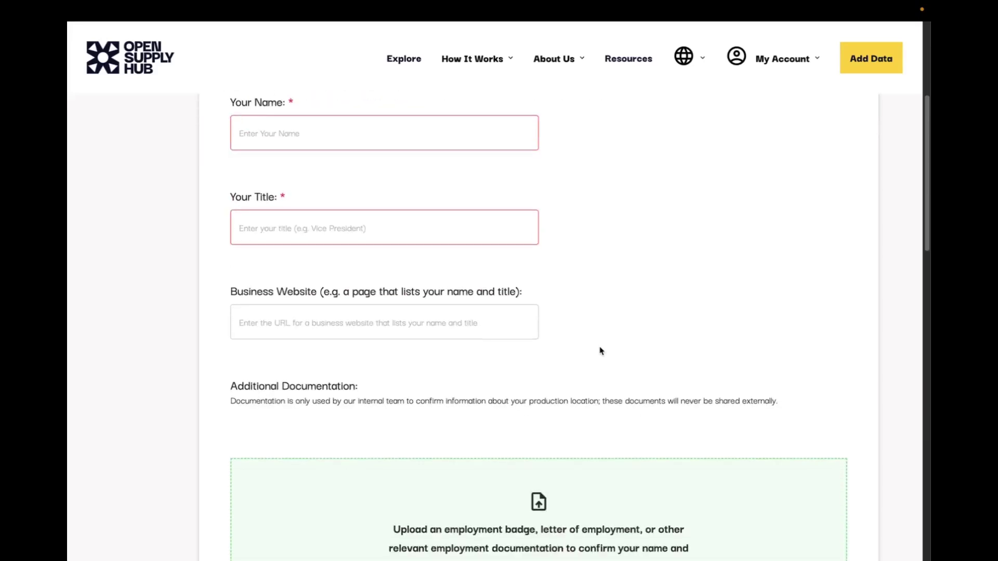
scroll(601, 351, "down", 1)
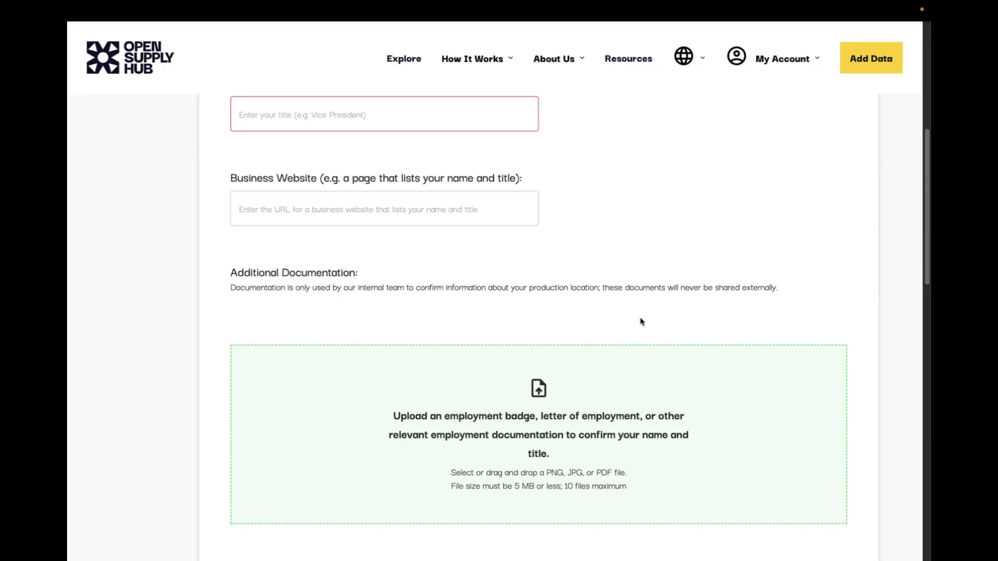
scroll(641, 322, "down", 3)
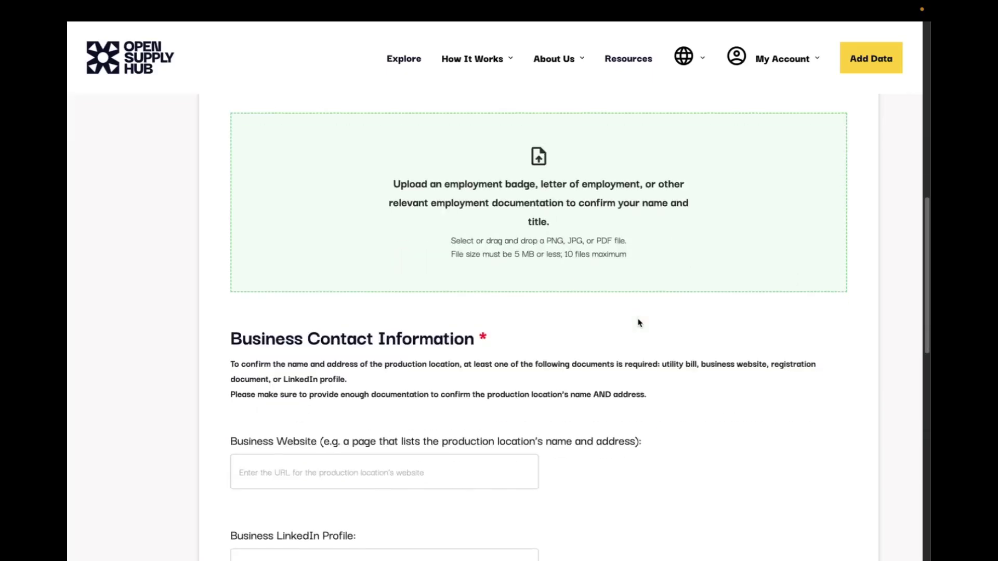
scroll(639, 321, "down", 1)
scroll(638, 322, "down", 1)
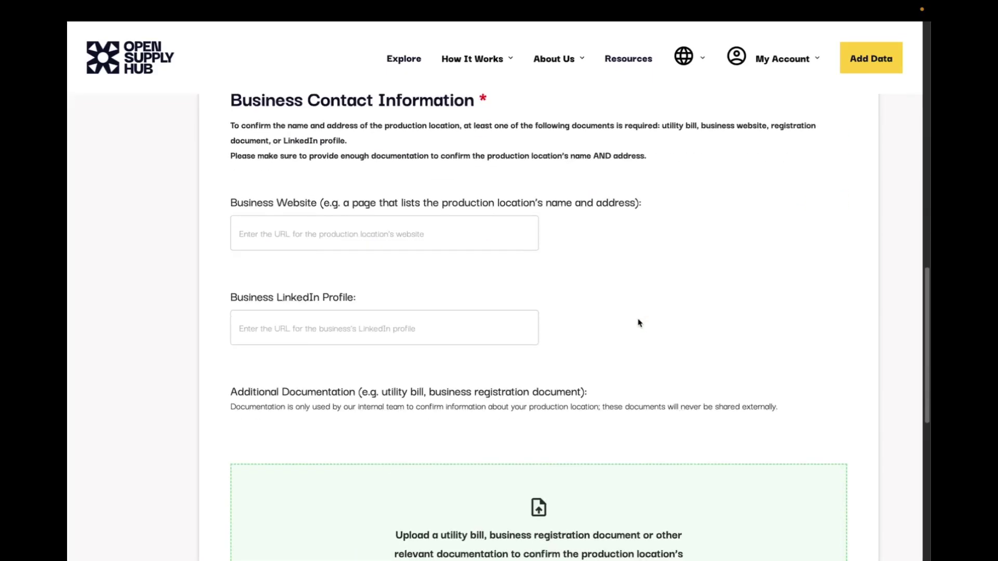
scroll(638, 323, "down", 1)
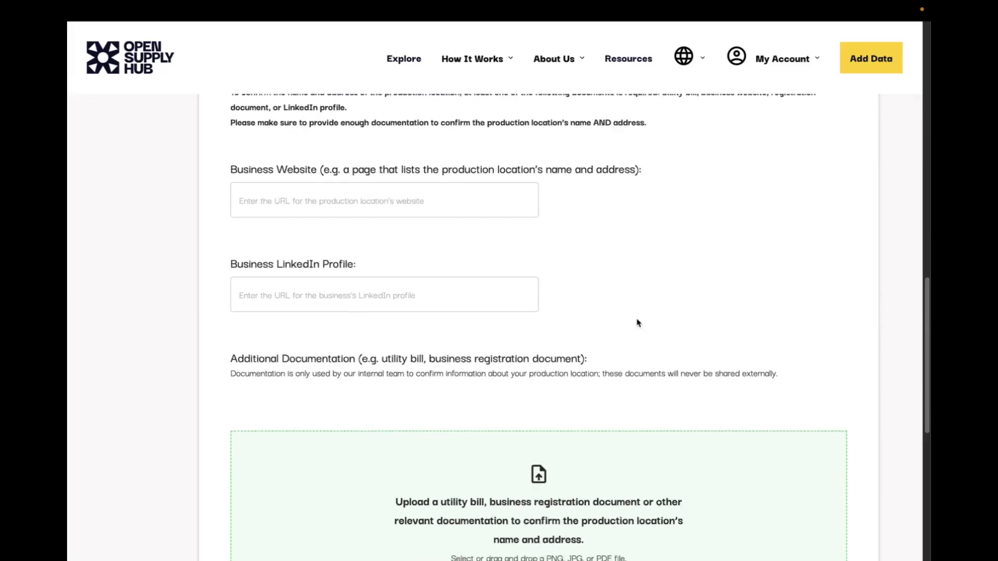
scroll(638, 321, "down", 1)
scroll(637, 322, "down", 1)
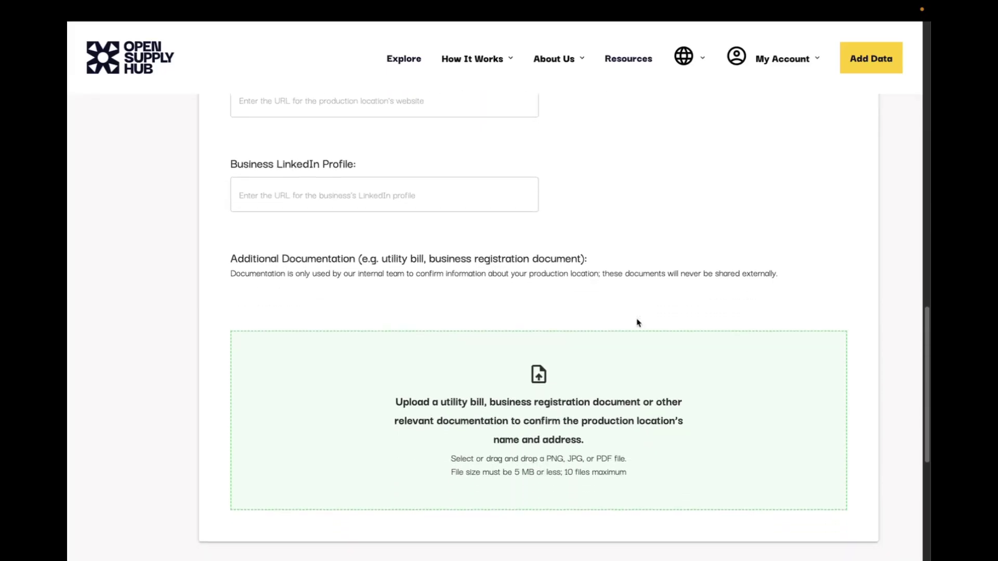
scroll(638, 322, "down", 1)
scroll(638, 321, "down", 1)
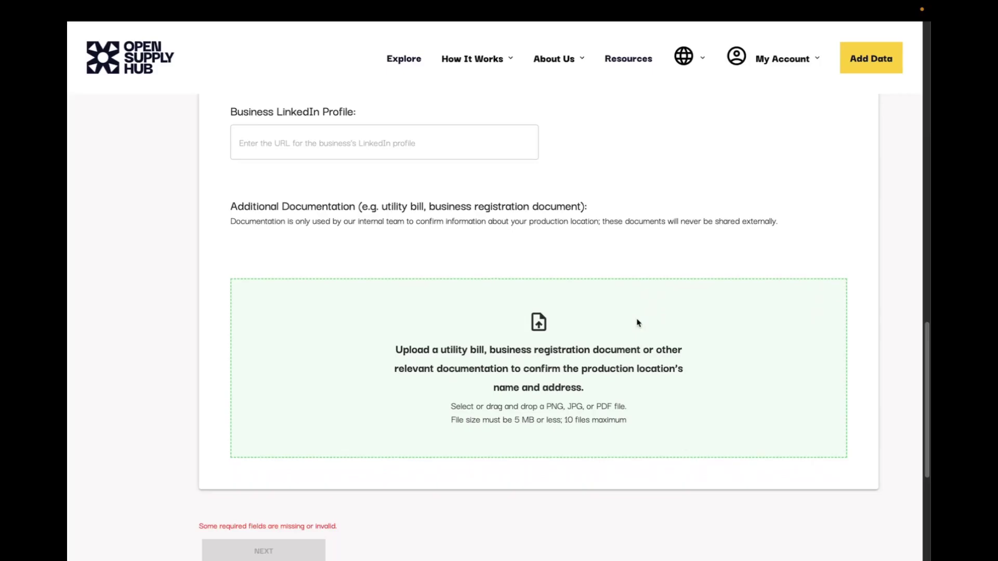
scroll(638, 322, "down", 1)
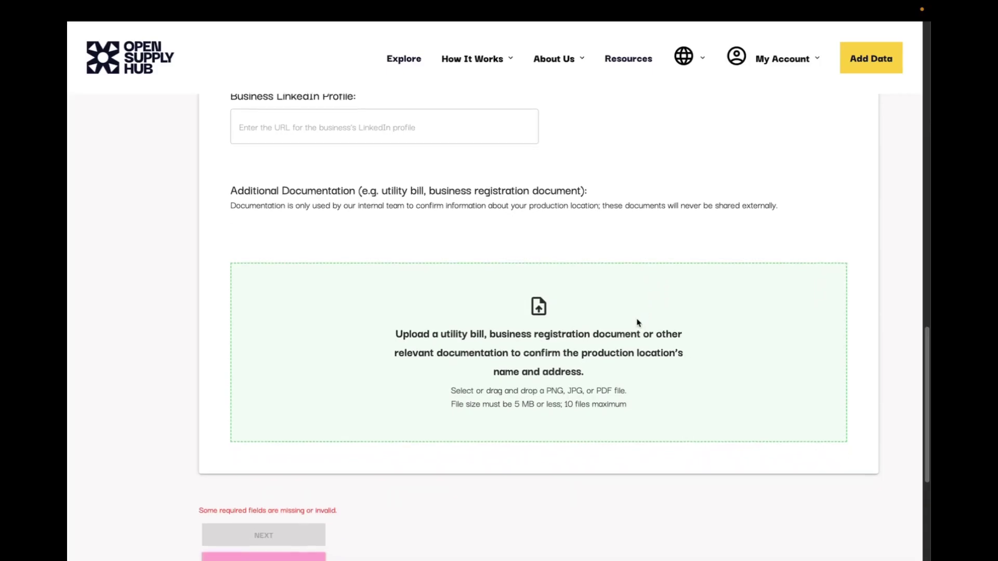
scroll(637, 322, "down", 1)
scroll(637, 322, "down", 1)
scroll(638, 322, "down", 1)
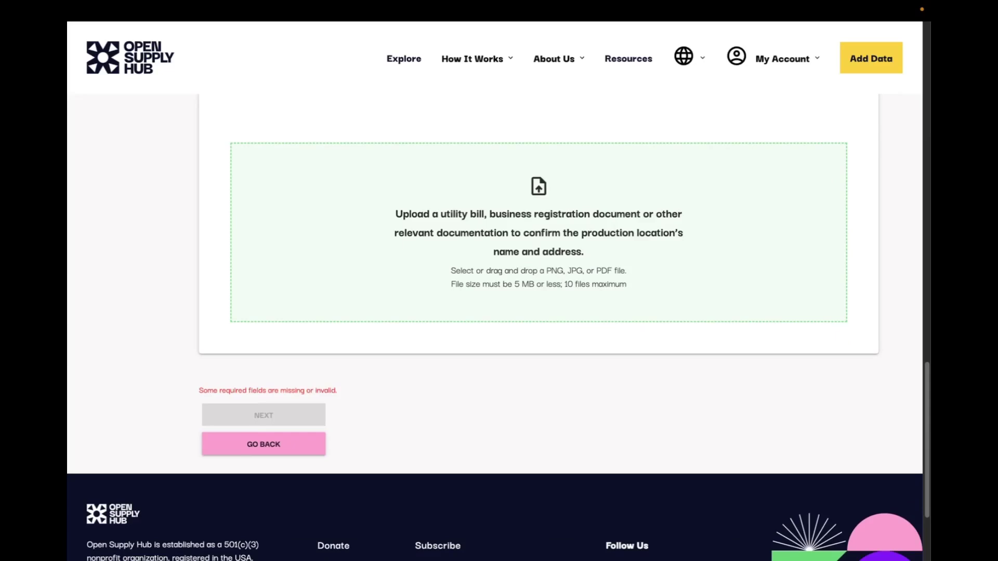
Step: Go through My Account > My Facilities and open the Calik Denim facility row
left_click(263, 444)
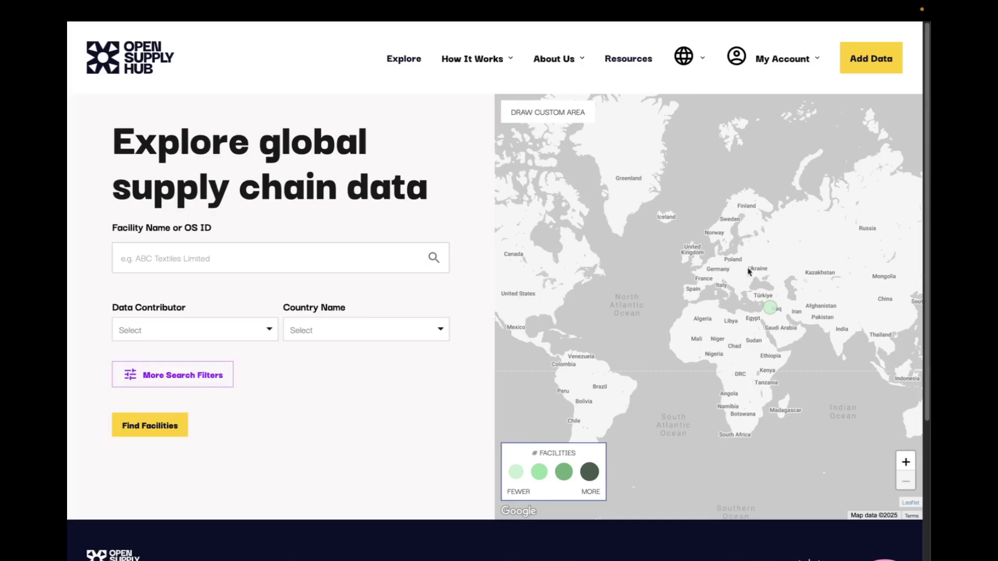
left_click(787, 60)
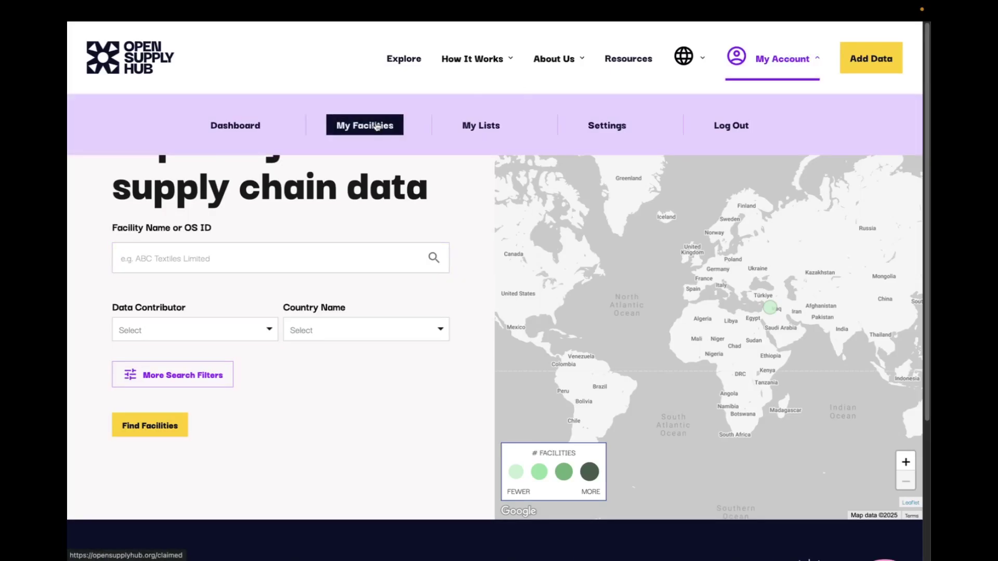
left_click(373, 125)
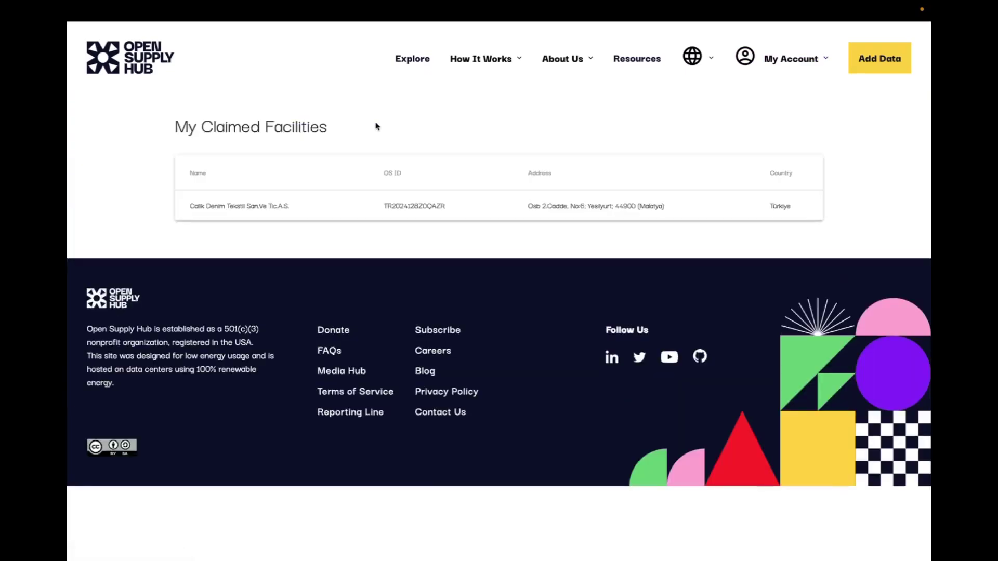
left_click(262, 206)
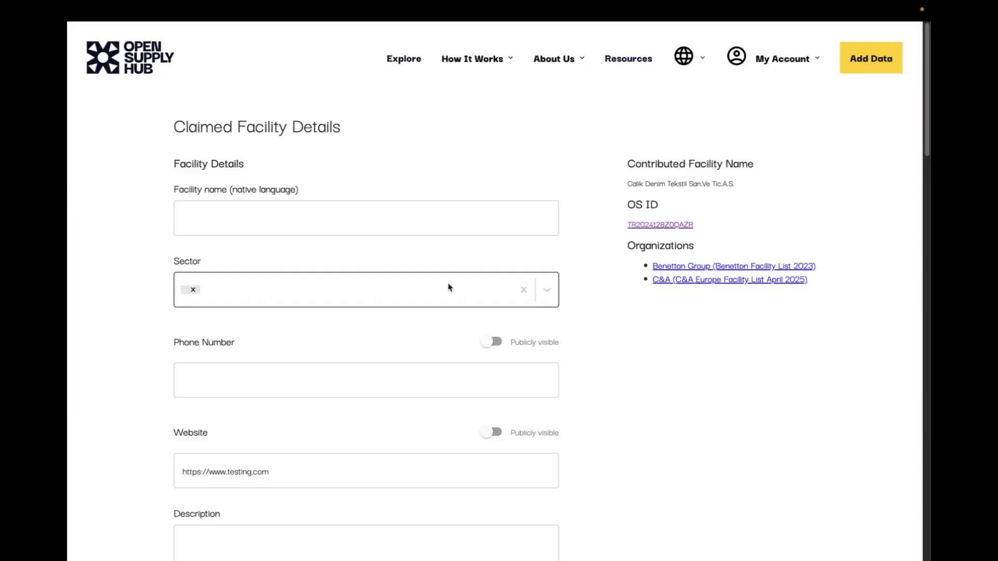
scroll(460, 278, "down", 1)
scroll(461, 278, "down", 1)
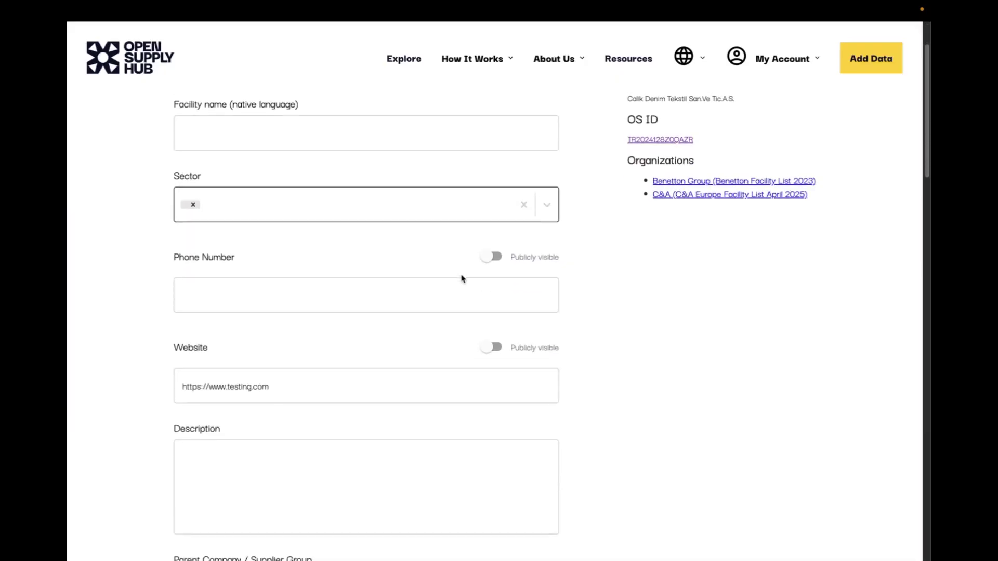
scroll(461, 279, "down", 2)
scroll(460, 278, "down", 2)
scroll(461, 278, "down", 1)
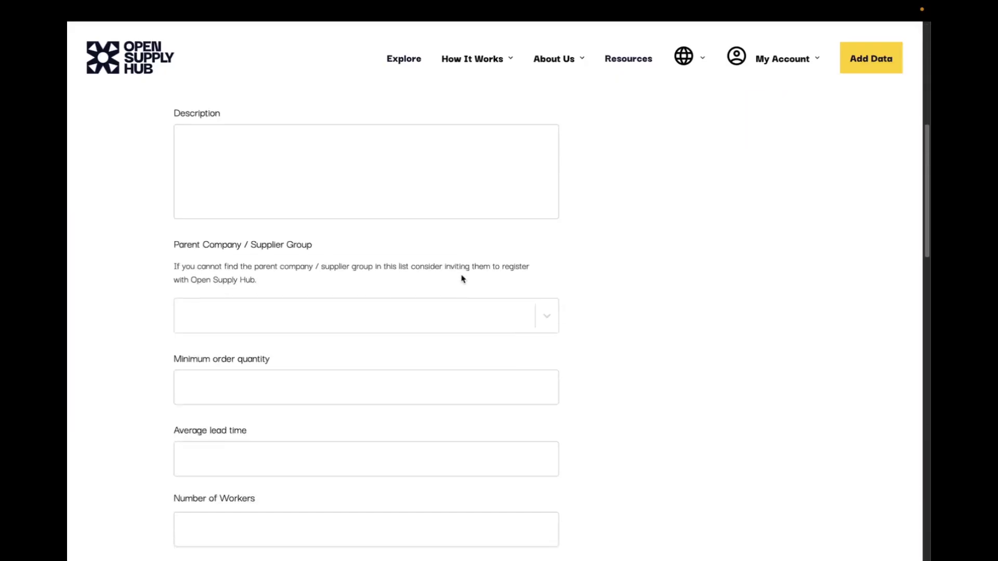
scroll(460, 279, "down", 1)
scroll(461, 279, "down", 2)
scroll(472, 270, "down", 1)
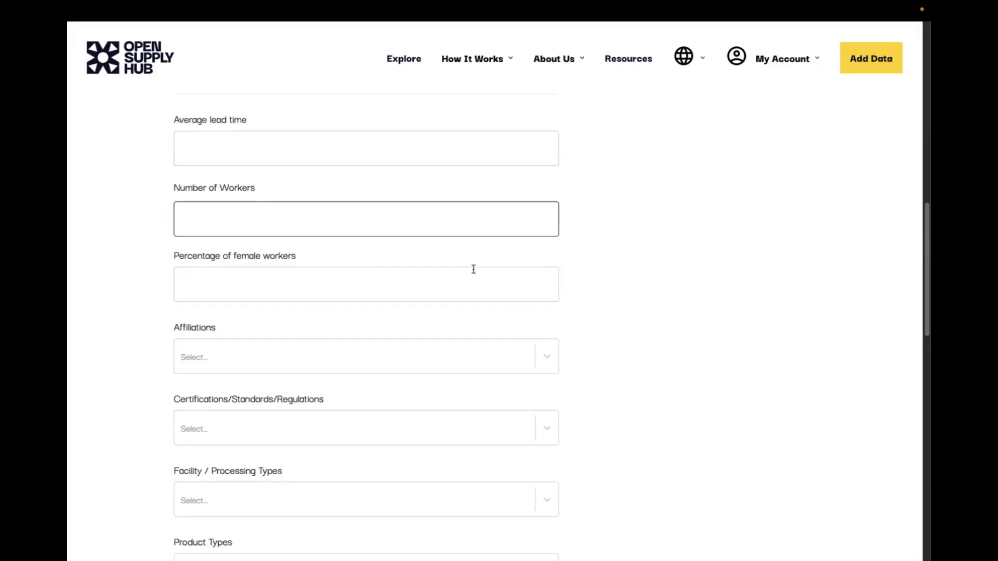
scroll(437, 252, "down", 1)
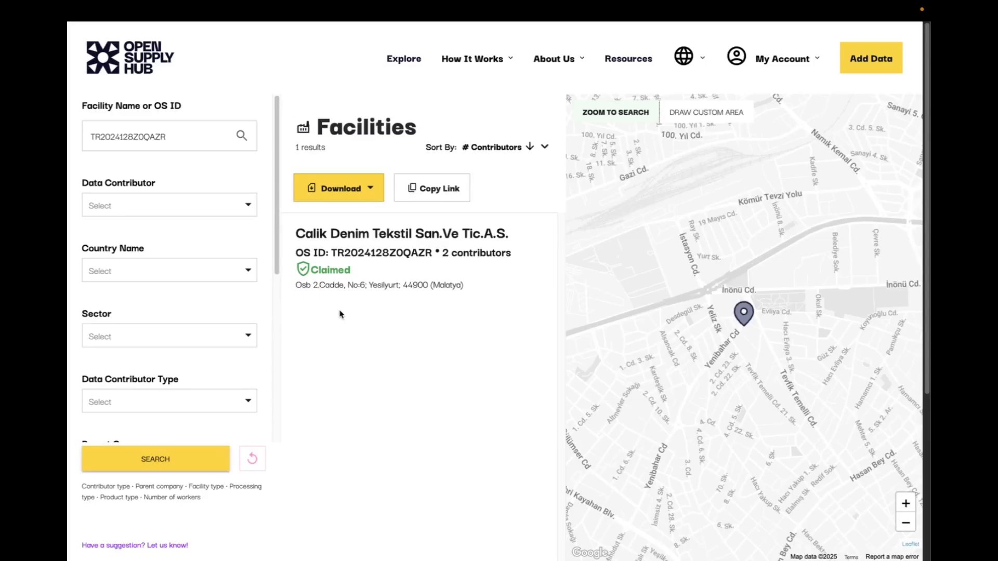
Step: Open the Calik Denim Tekstil profile from the results to see address, sector and worker count
left_click(352, 248)
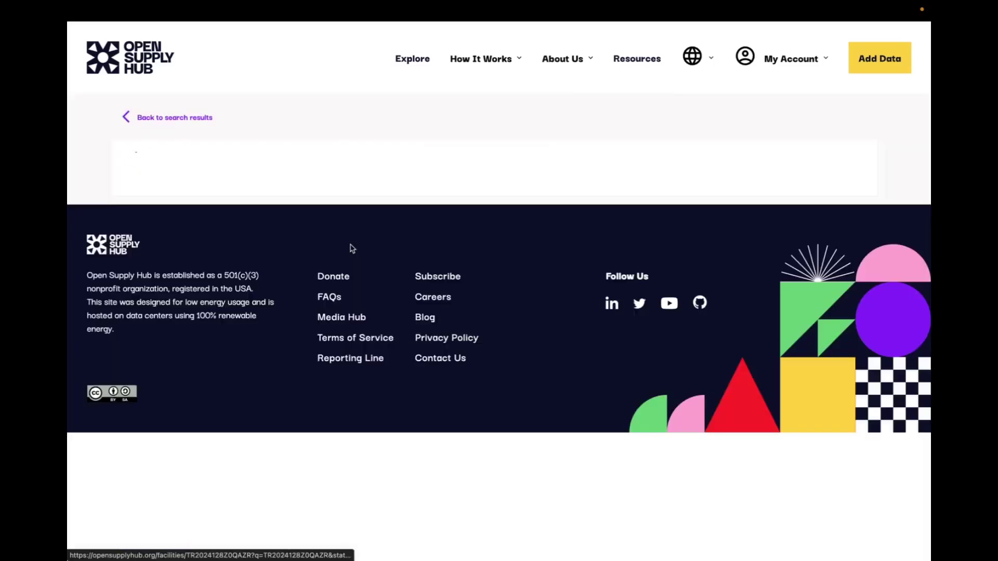
scroll(348, 263, "down", 2)
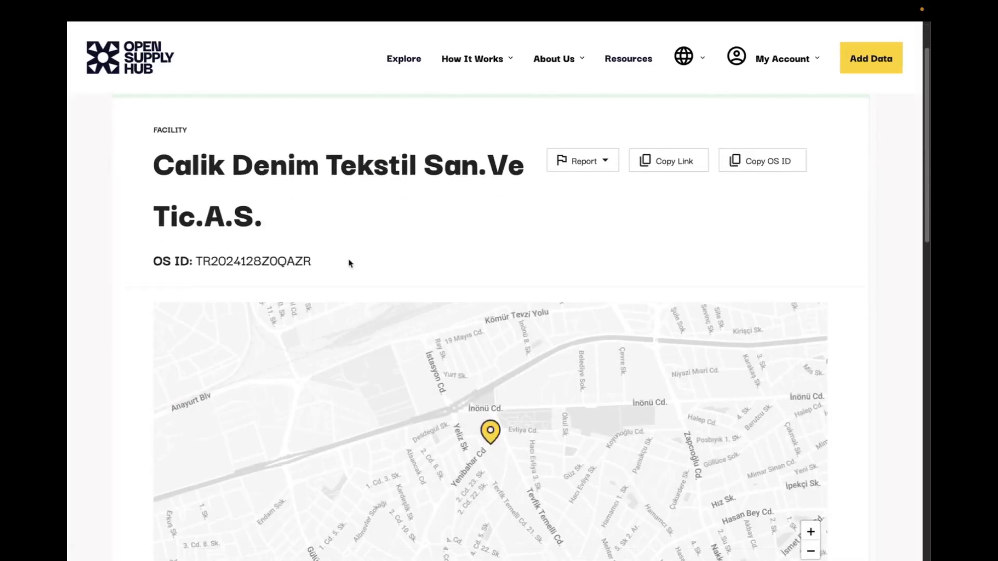
scroll(349, 263, "down", 3)
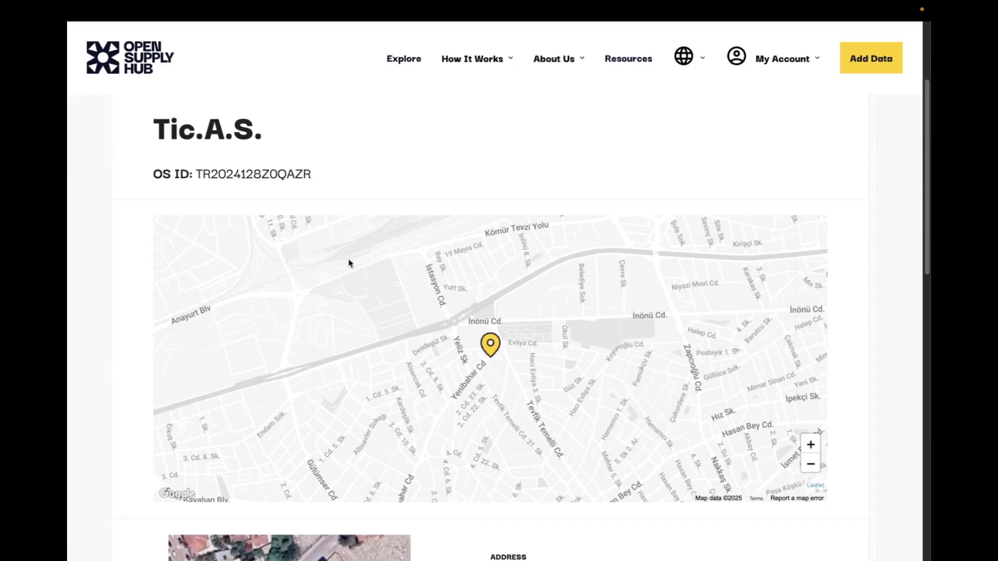
scroll(349, 259, "down", 2)
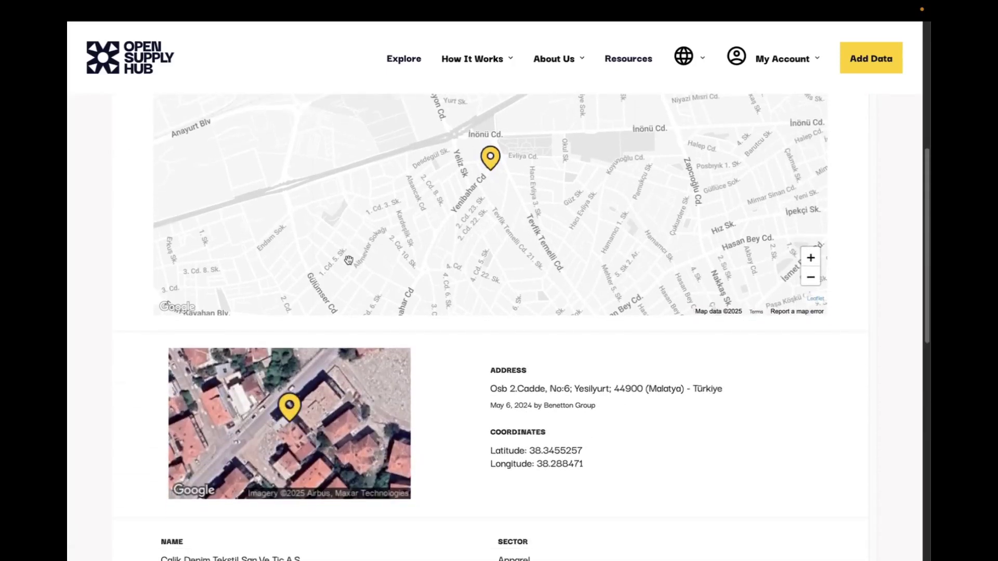
scroll(348, 261, "down", 2)
scroll(348, 263, "down", 1)
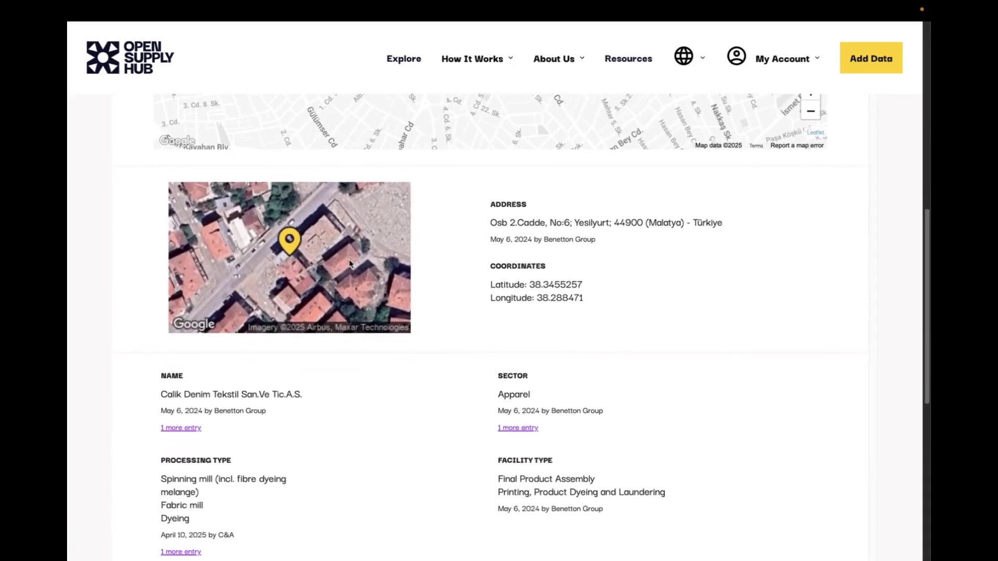
scroll(349, 263, "down", 2)
scroll(349, 263, "down", 1)
scroll(349, 263, "down", 2)
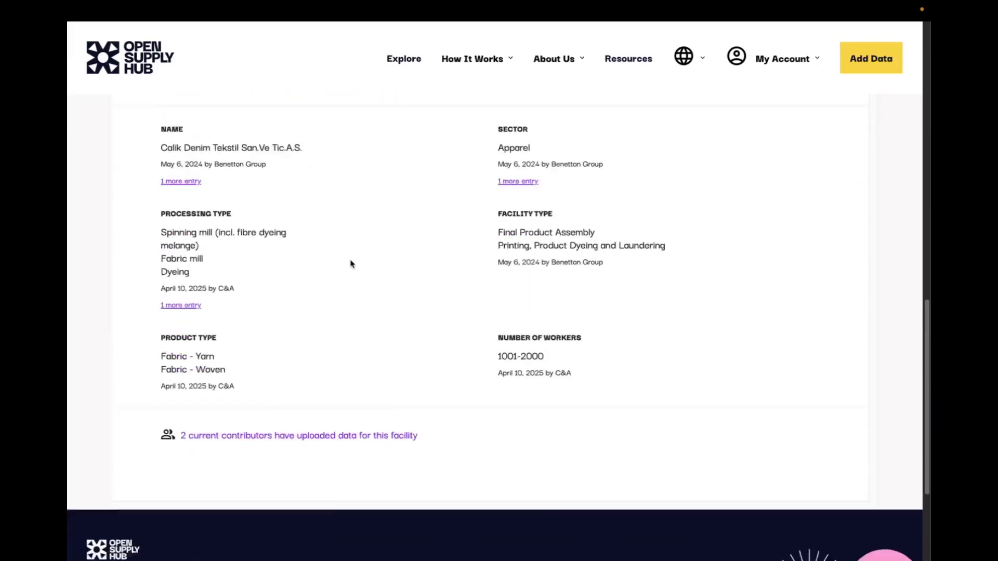